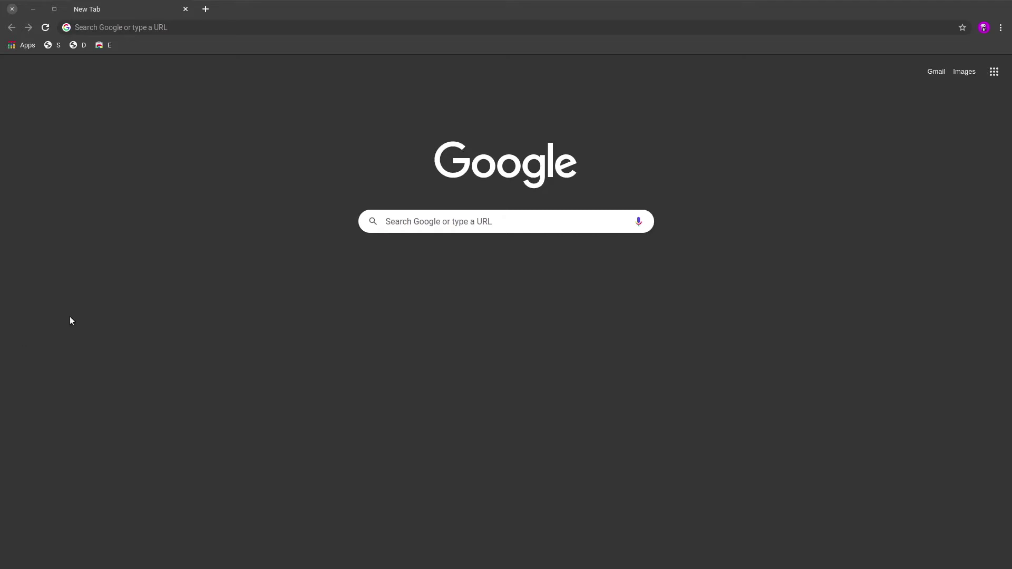
Load the We.Retail English home page from the 'S' bookmark and browse it.
left_click(50, 45)
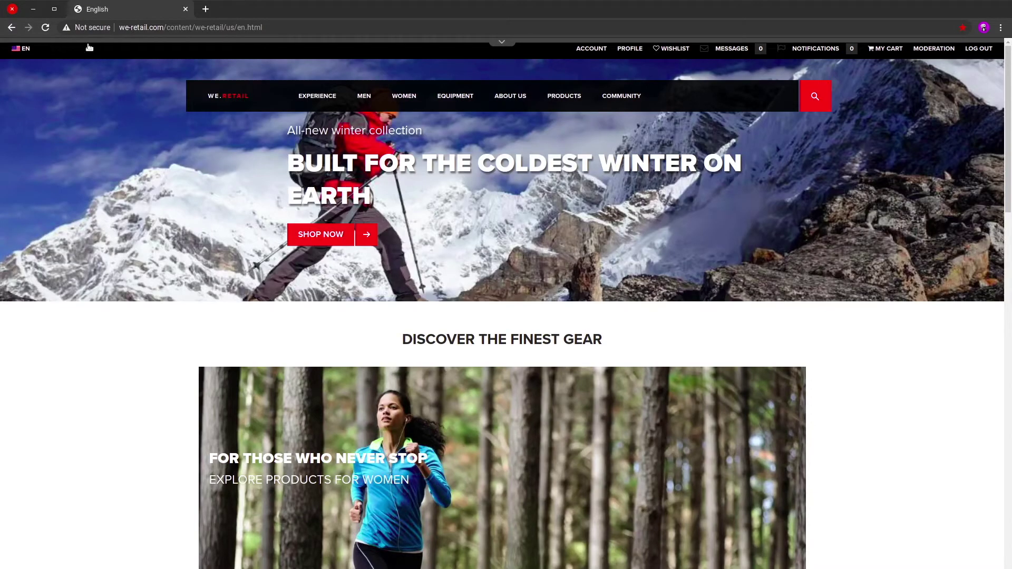
scroll(456, 248, "down", 3)
scroll(456, 249, "down", 5)
scroll(456, 248, "down", 5)
scroll(456, 249, "down", 4)
scroll(457, 248, "down", 3)
scroll(456, 252, "up", 5)
scroll(456, 252, "up", 5)
scroll(457, 252, "up", 5)
scroll(355, 210, "up", 3)
Load the home page in the editor on prod-author.we-retail.com/editor.html/content/...
left_click(231, 27)
key("Home")
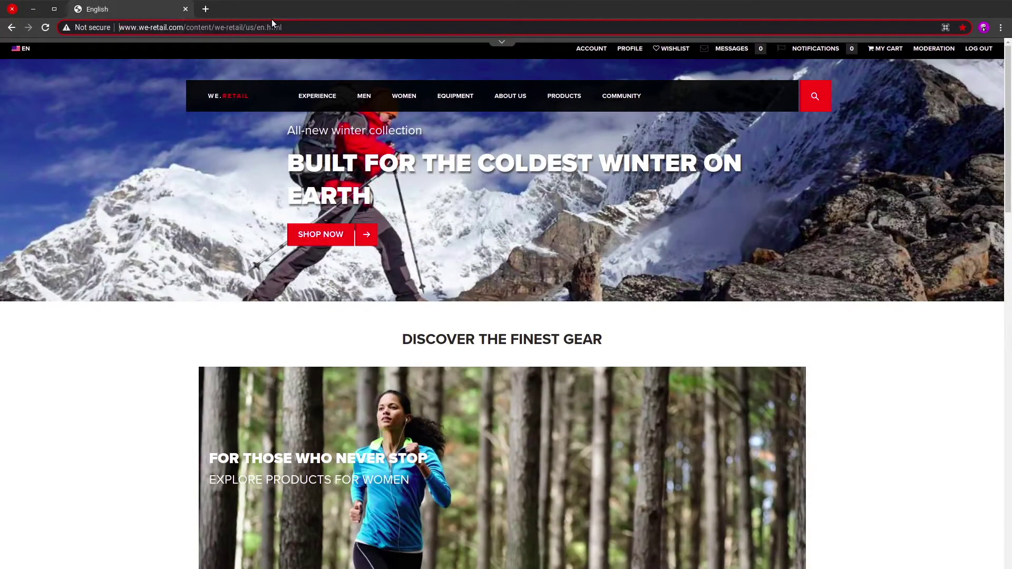
type(".")
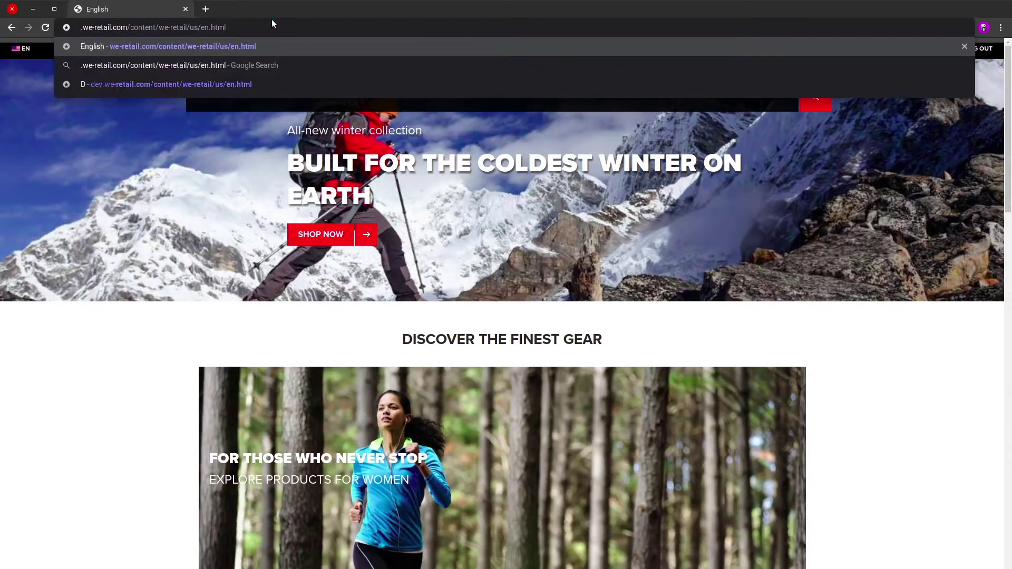
type("prod-authoreditor.html")
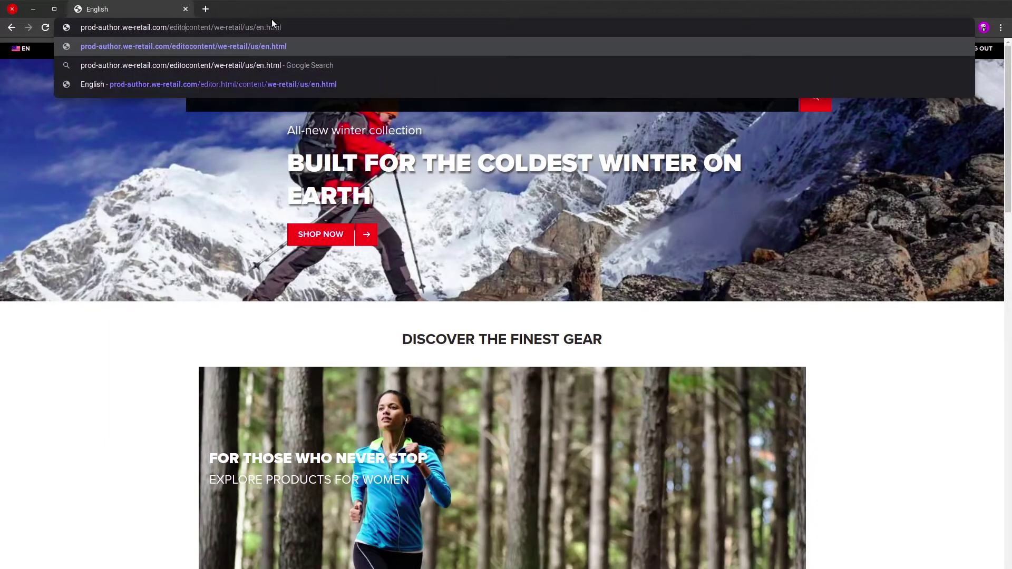
type("/")
key("Return")
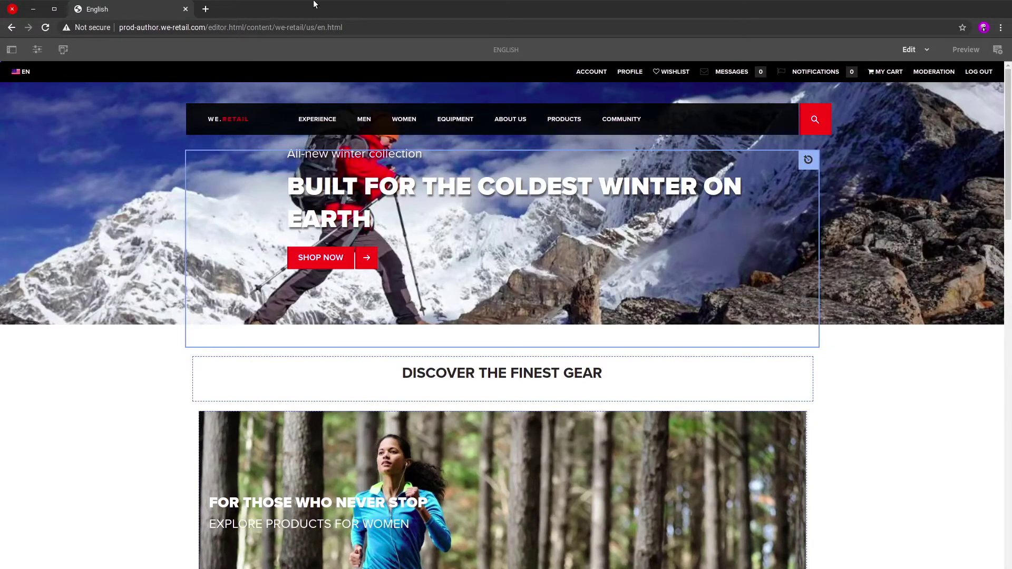
scroll(372, 228, "down", 4)
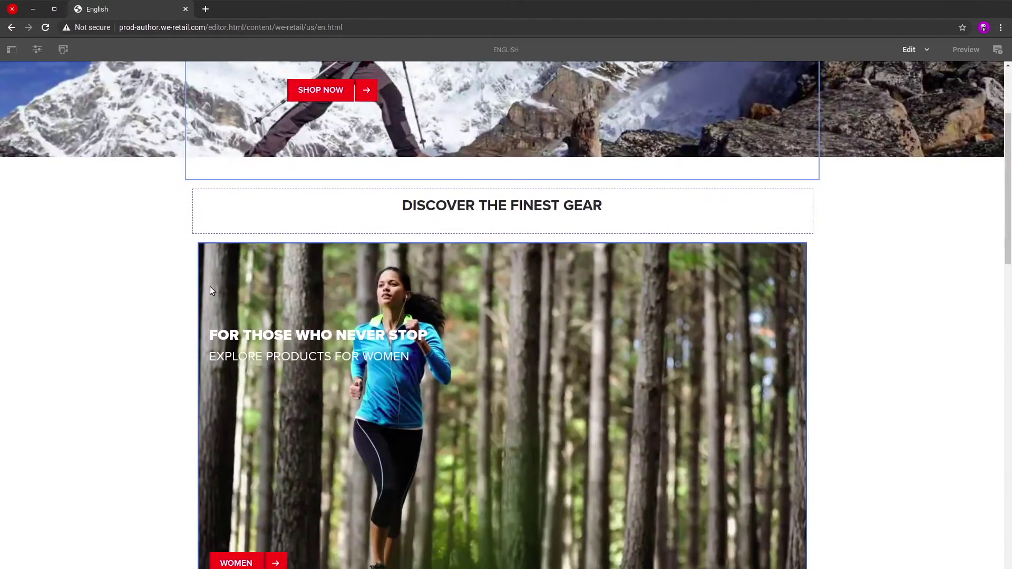
Inspect the women teaser's text settings without changes, then select the editor address to copy.
left_click(219, 279)
left_click(212, 233)
left_click(399, 231)
left_click(499, 390)
left_click(613, 204)
scroll(622, 356, "up", 4)
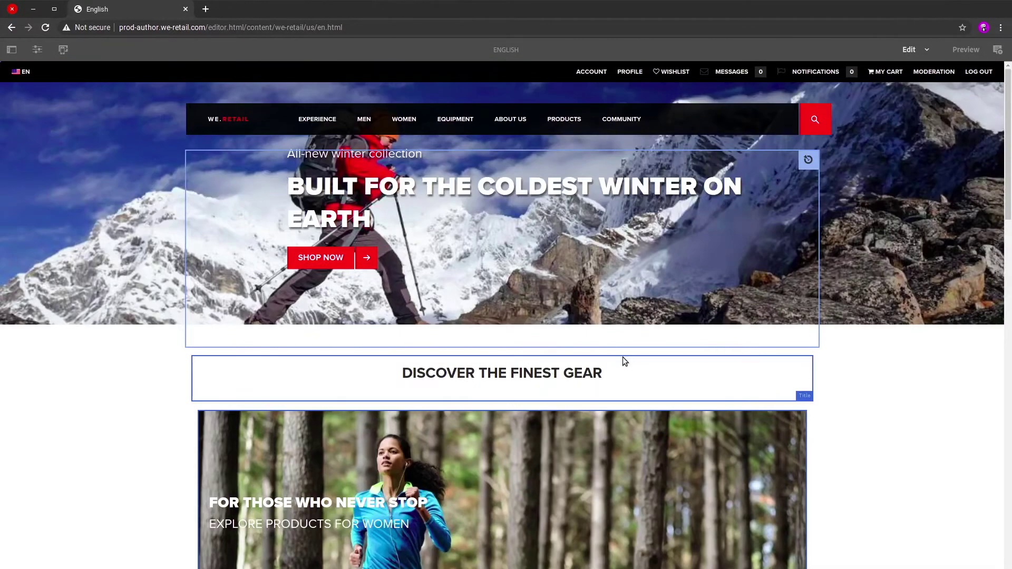
left_click(324, 28)
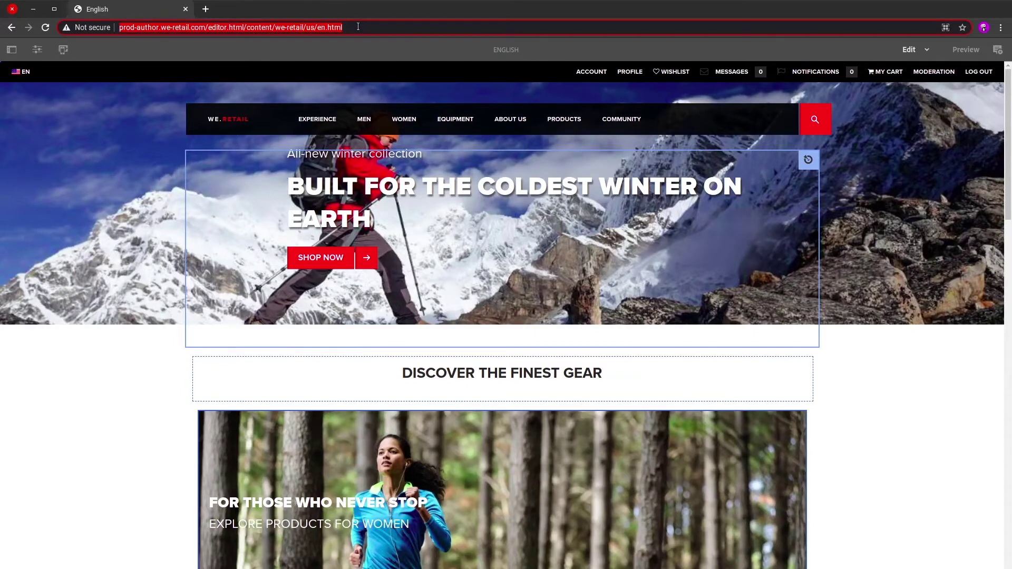
Load the pasted editor URL in a new tab with the host changed from prod-author to dev.
left_click(207, 11)
type("http://prod-author.we-retail.com/editor.html/content/we-retail/us/en.html")
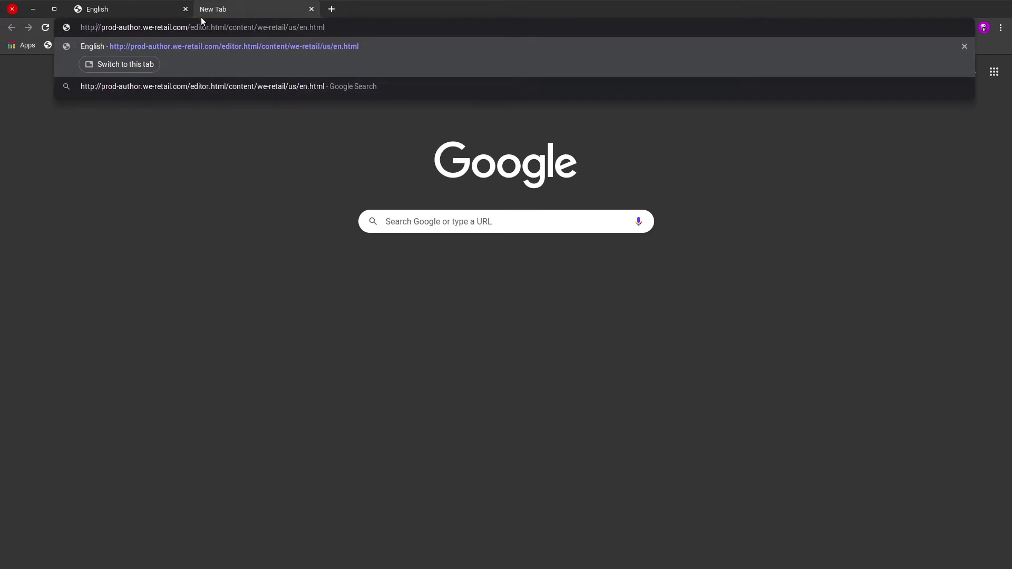
key("Delete")
key("Delete")
key("Delete")
key("Delete")
key("Delete")
key("Delete")
key("Delete")
key("Delete")
key("Delete")
key("Delete")
key("Delete")
type("dev")
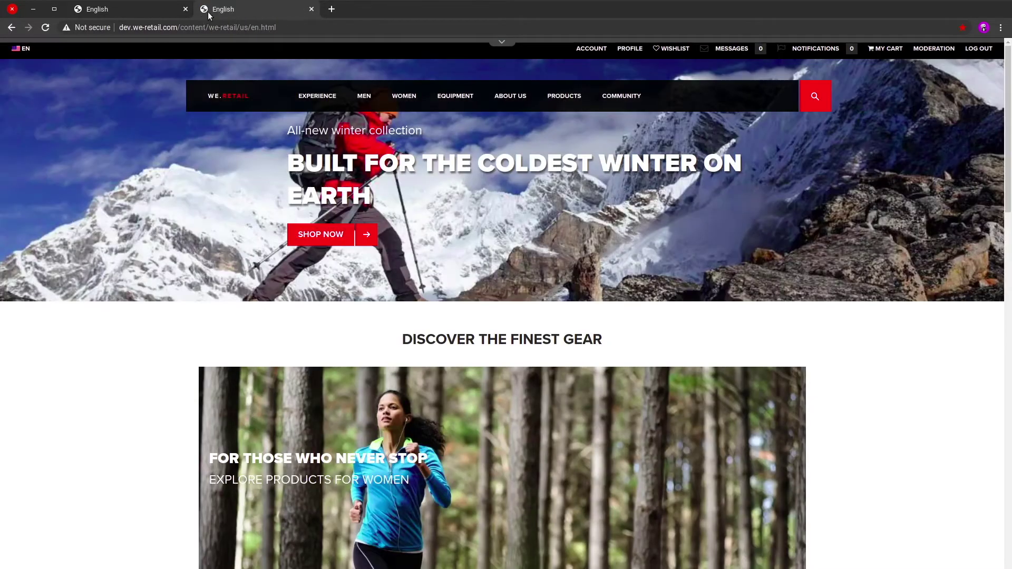
scroll(403, 145, "down", 5)
scroll(390, 148, "down", 8)
scroll(390, 148, "up", 10)
scroll(390, 147, "up", 5)
Open the Snap Environment Switcher Chrome Web Store page from the bookmark in a new tab.
left_click(331, 9)
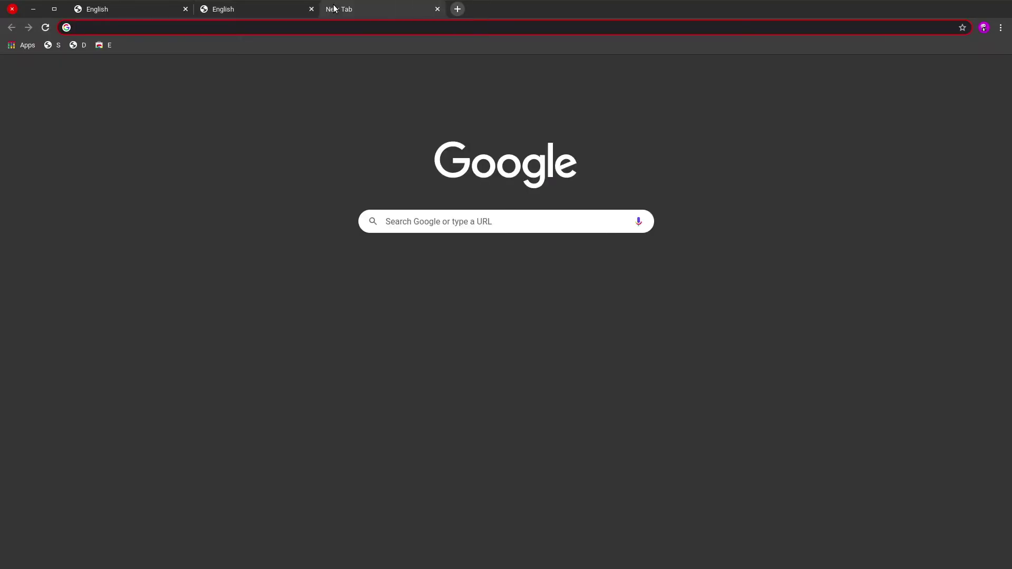
left_click(109, 45)
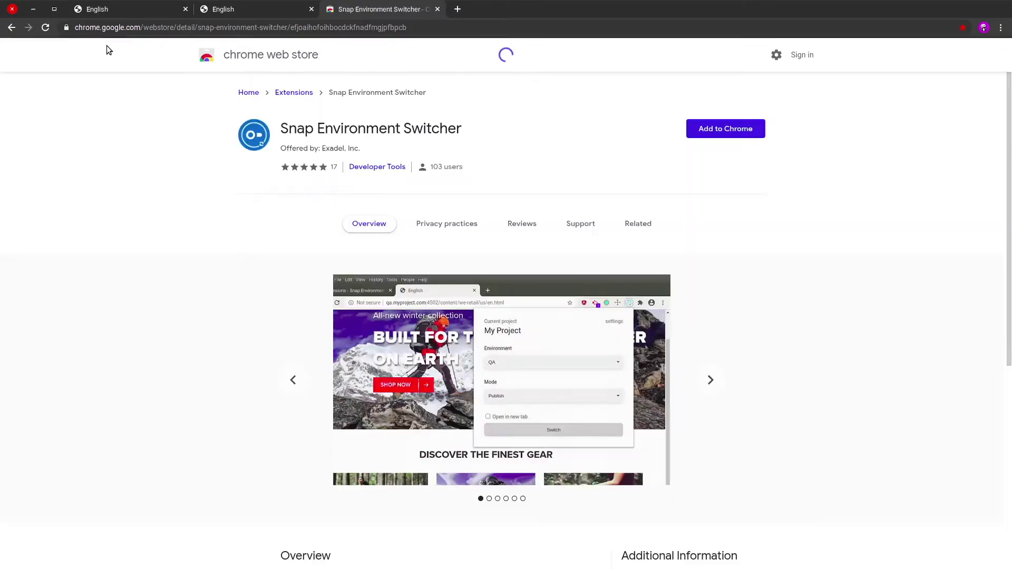
left_click_drag(281, 128, 464, 129)
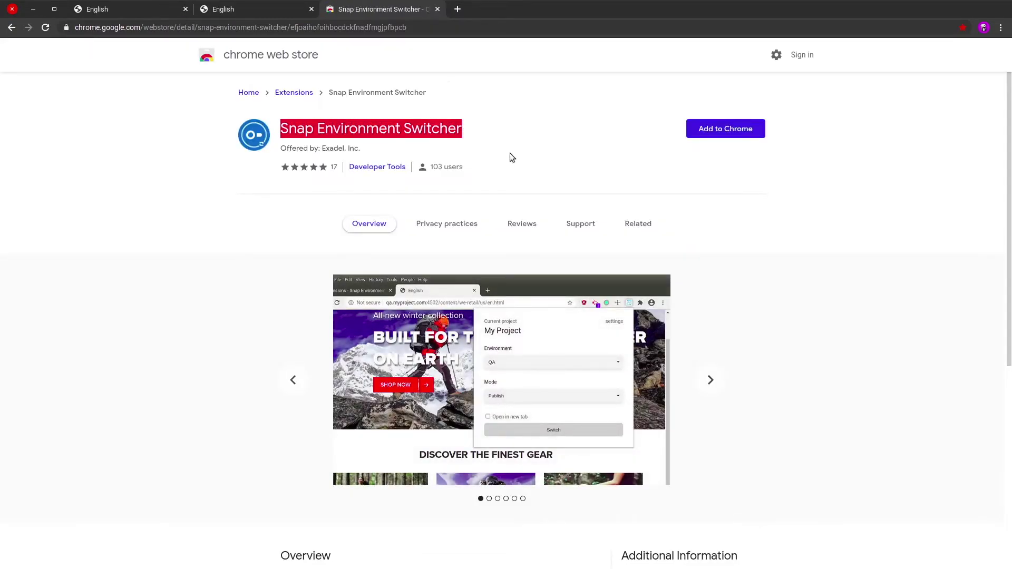
scroll(511, 153, "down", 2)
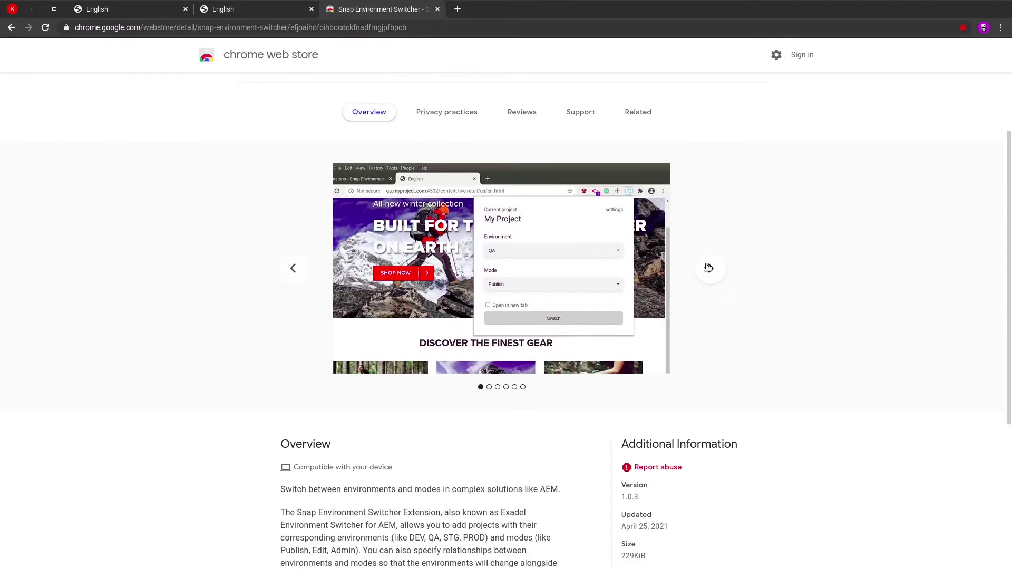
scroll(709, 268, "up", 1)
Browse the extension's screenshots and expand the full Overview description.
left_click(712, 326)
left_click(713, 325)
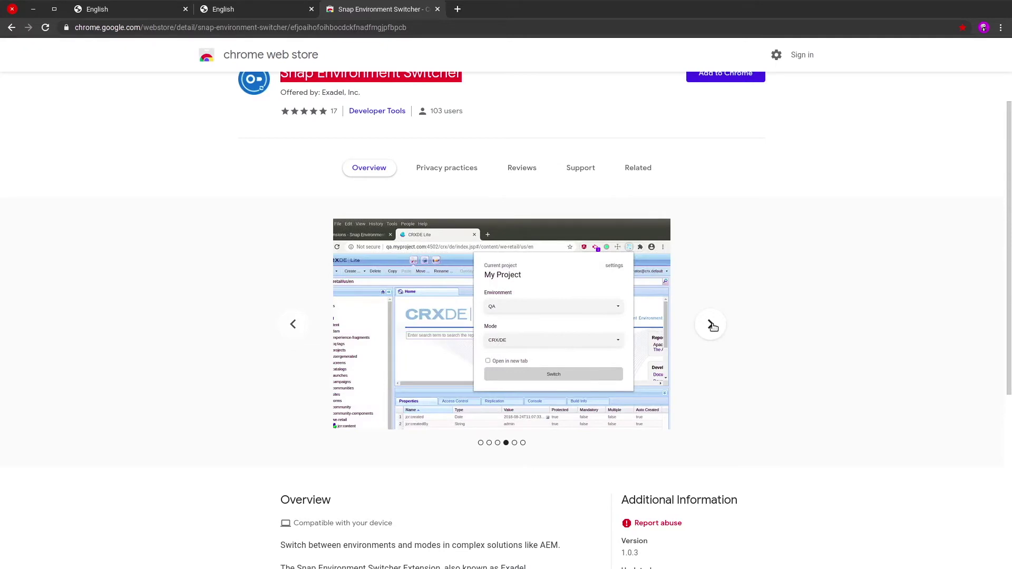
scroll(709, 324, "down", 1)
scroll(699, 327, "down", 3)
scroll(699, 327, "down", 2)
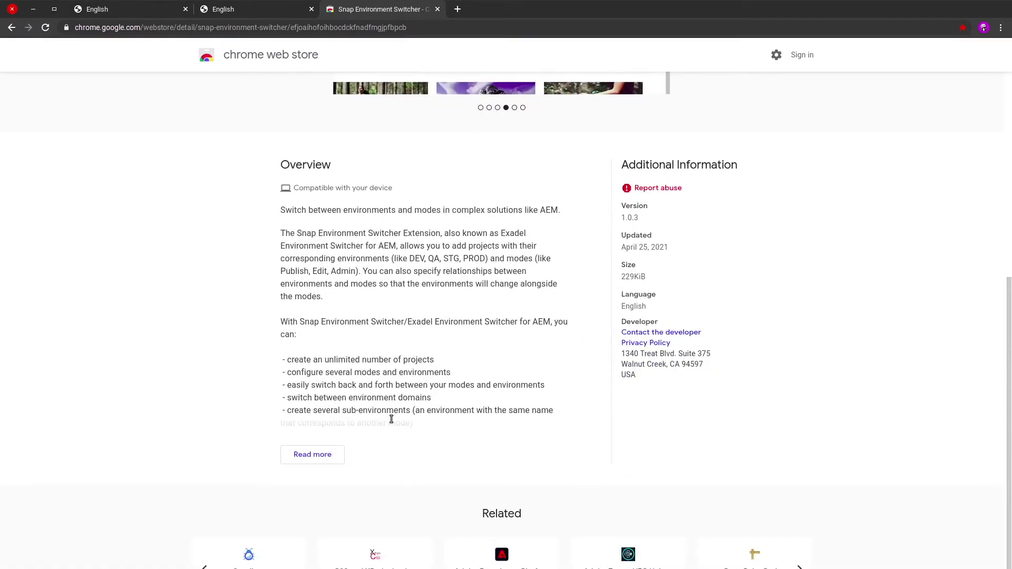
left_click(326, 456)
scroll(515, 404, "up", 3)
scroll(556, 380, "up", 4)
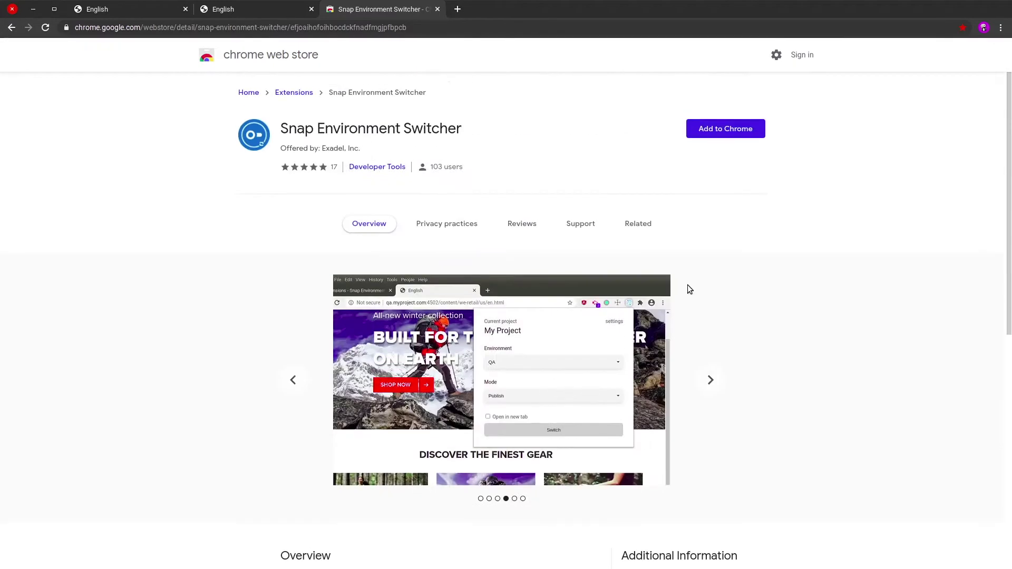
Add Snap Environment Switcher to Chrome, confirming the install and dismissing the notice.
left_click(754, 132)
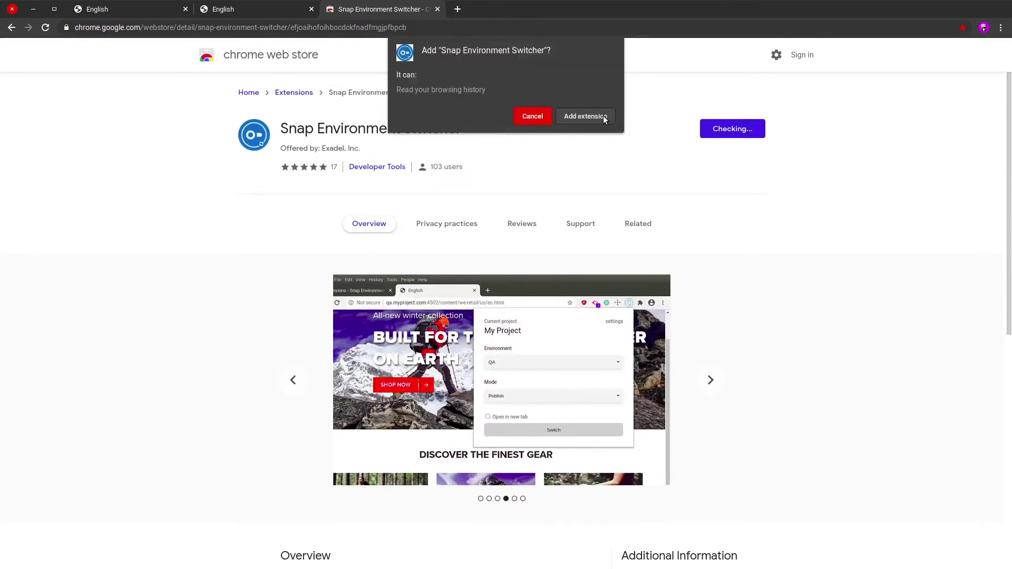
left_click(588, 116)
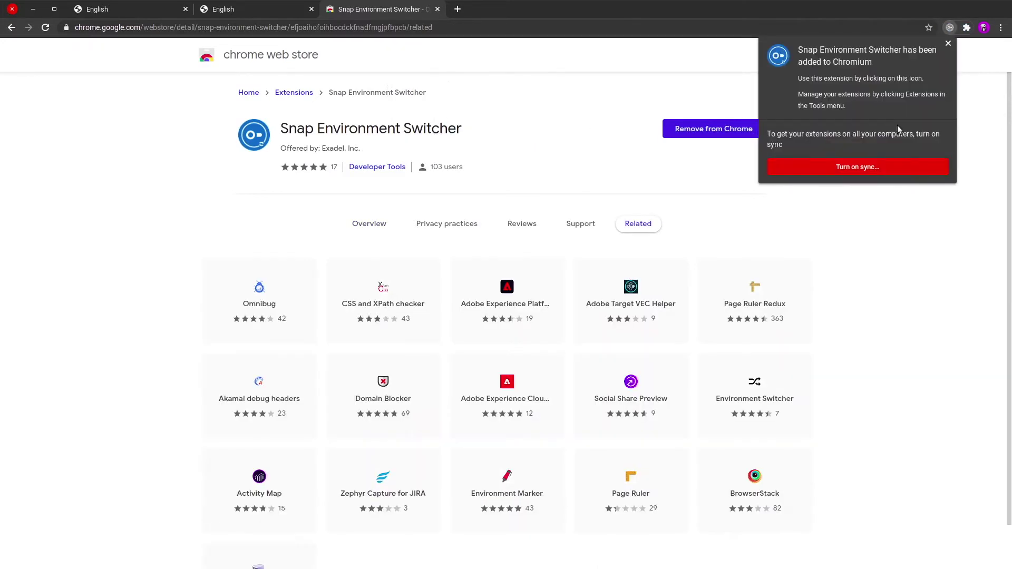
left_click(950, 44)
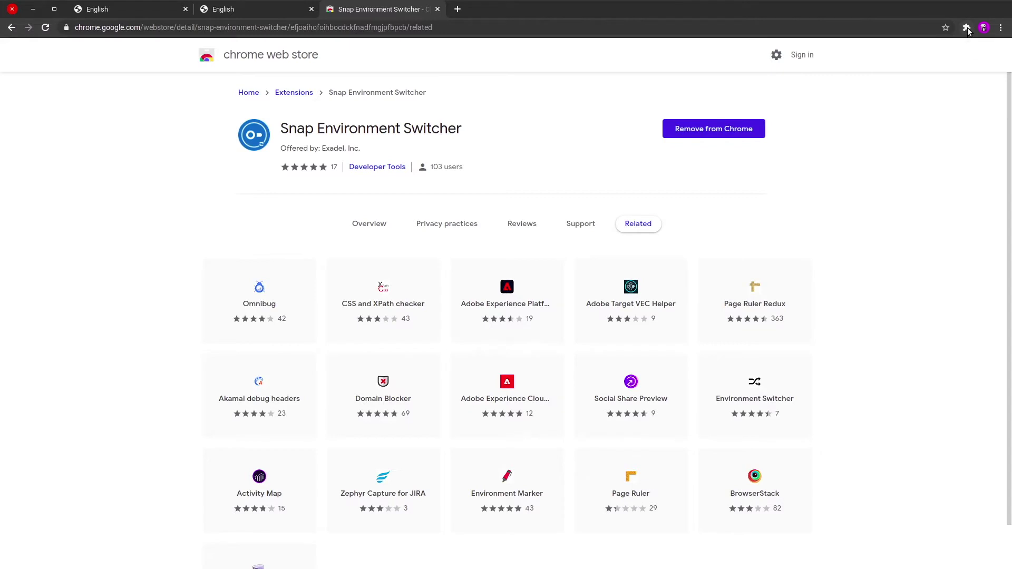
Pin Snap Environment Switcher to the toolbar and open its Options page from the icon menu.
left_click(968, 30)
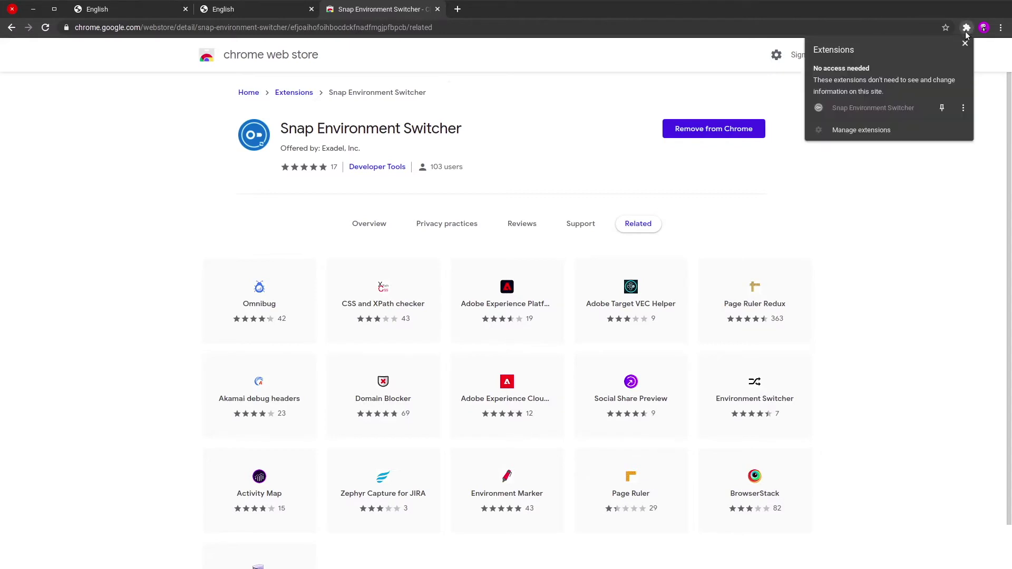
left_click(942, 109)
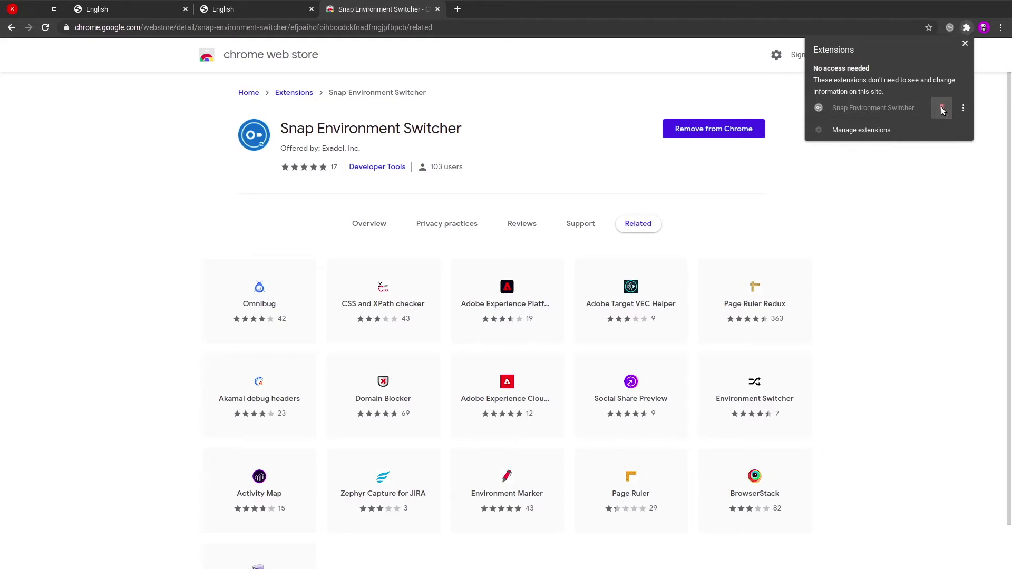
left_click(966, 46)
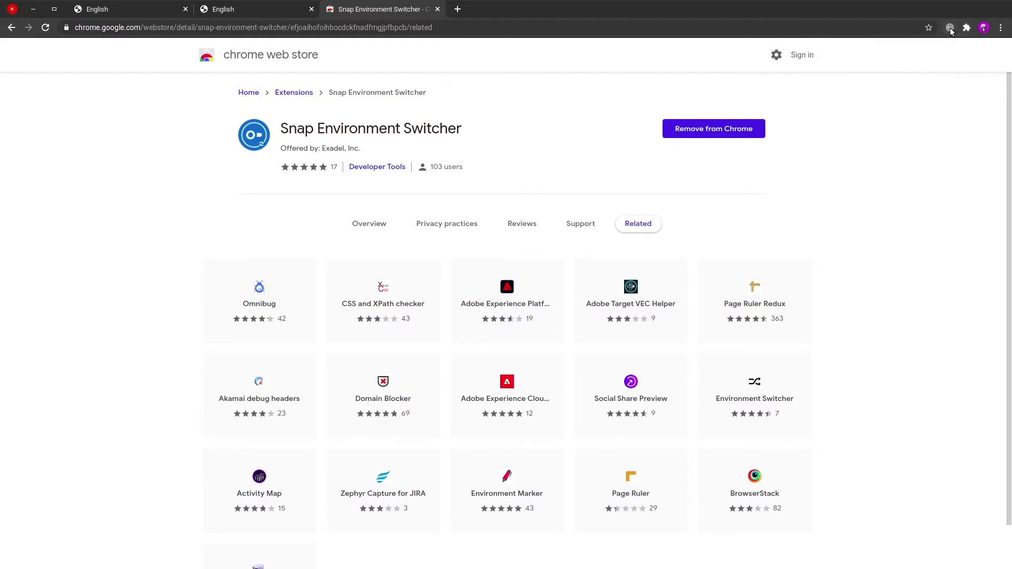
right_click(949, 28)
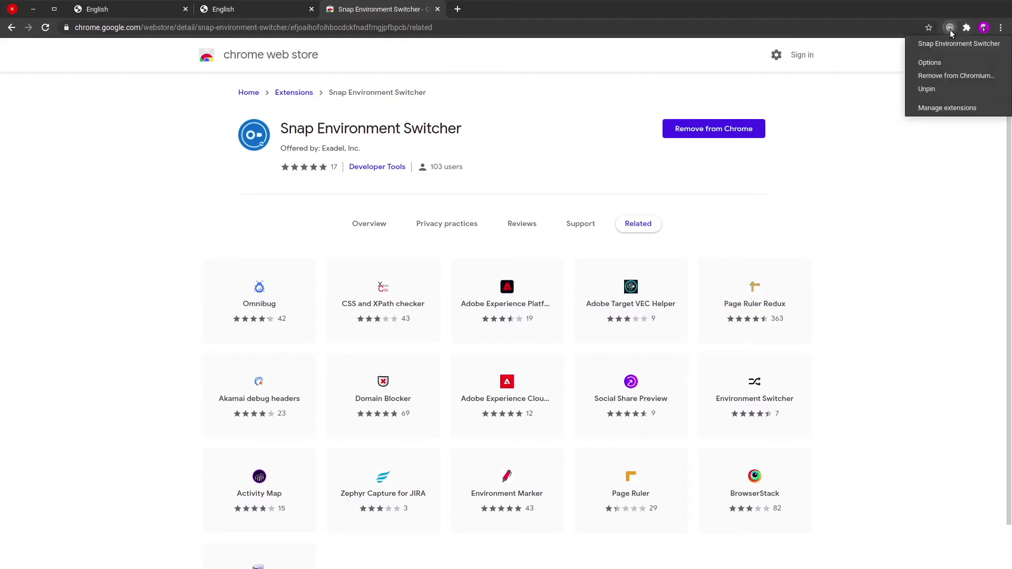
left_click(951, 61)
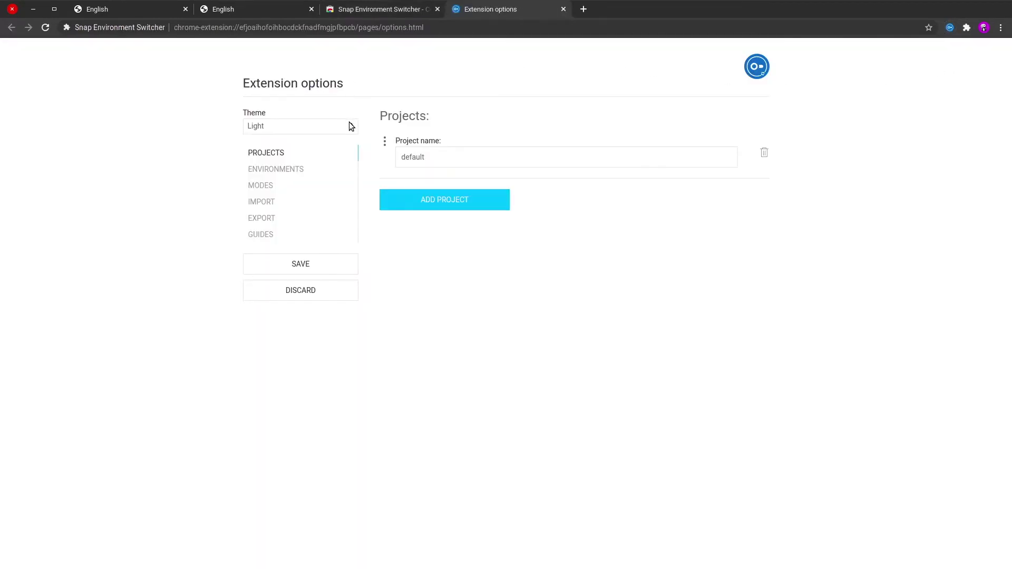
Switch the extension options Theme from Light to Dark.
left_click(330, 126)
left_click(321, 148)
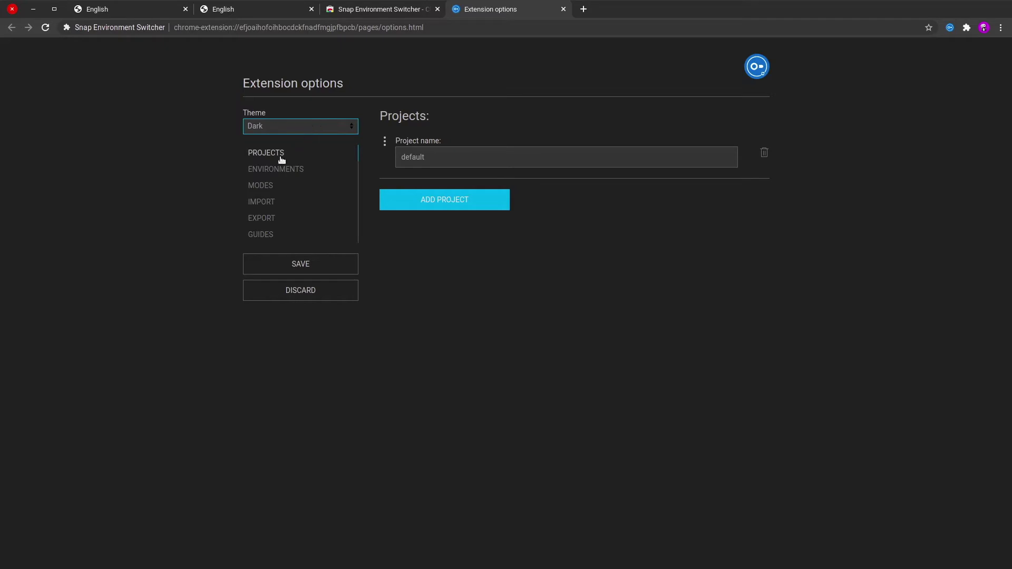
Import we-retail.config.json replacing the default config, so Projects lists WE.RETAIL.
left_click(261, 202)
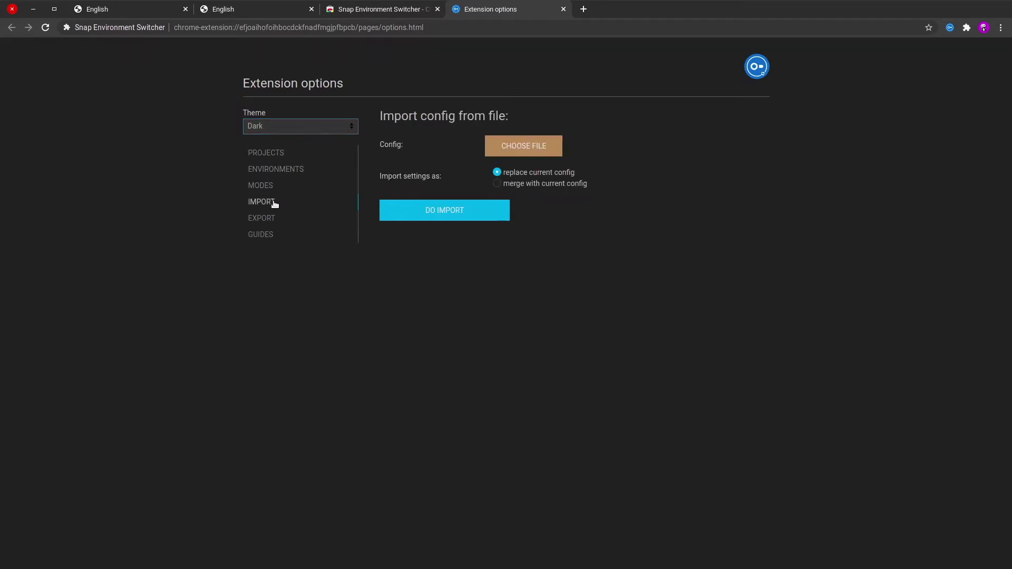
left_click(548, 148)
scroll(404, 317, "down", 5)
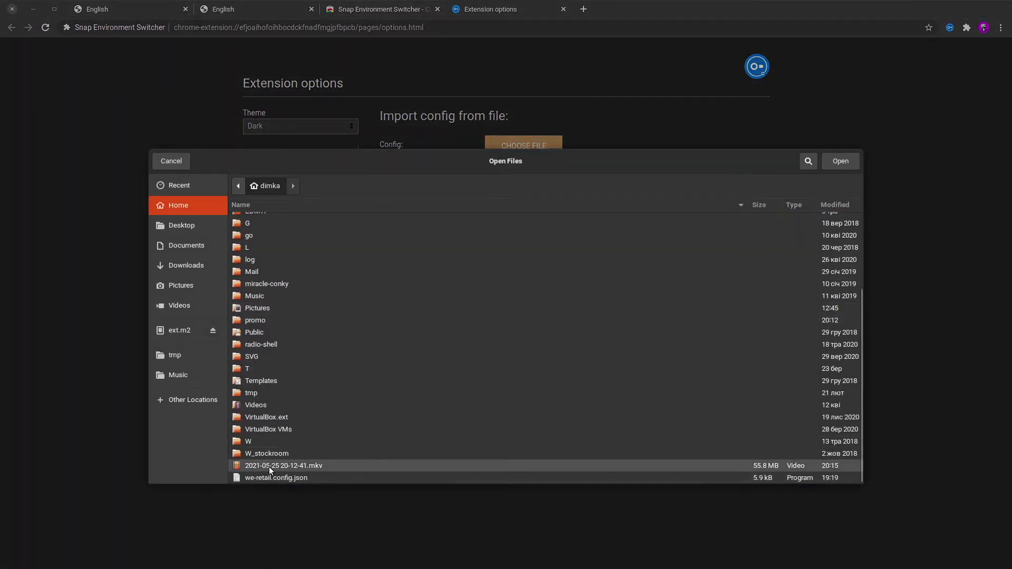
left_click(274, 479)
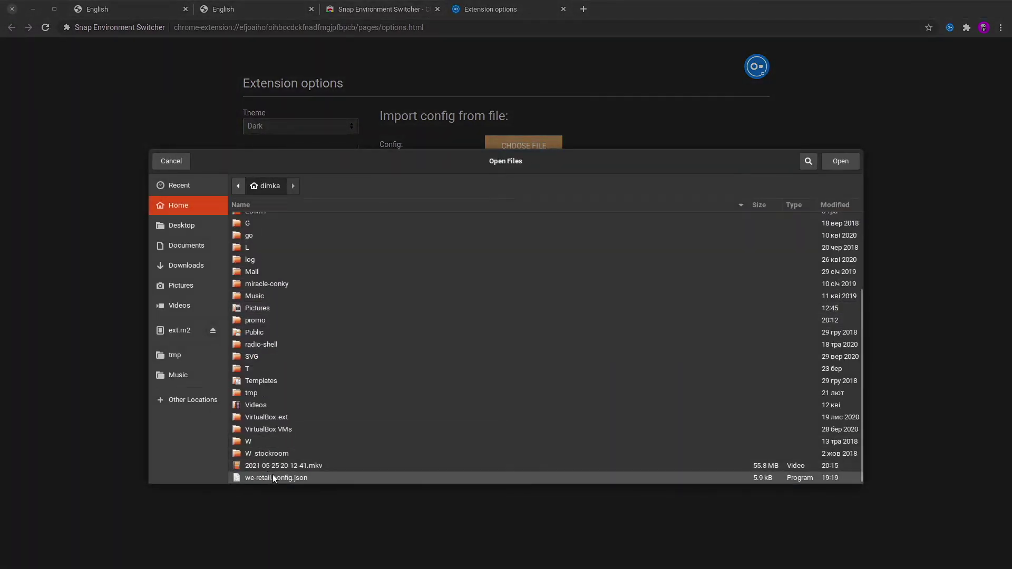
left_click(840, 160)
left_click(488, 212)
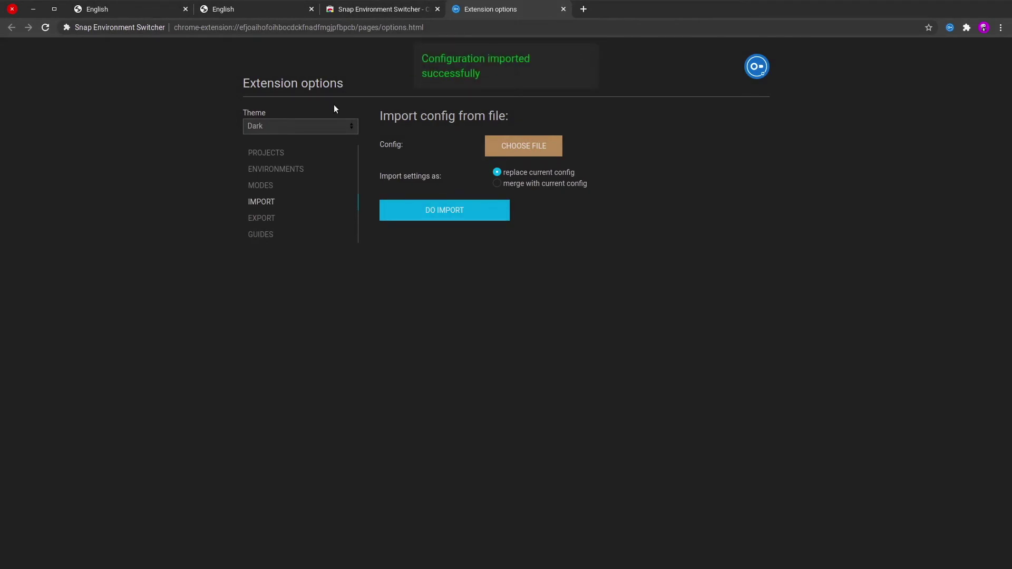
left_click(278, 154)
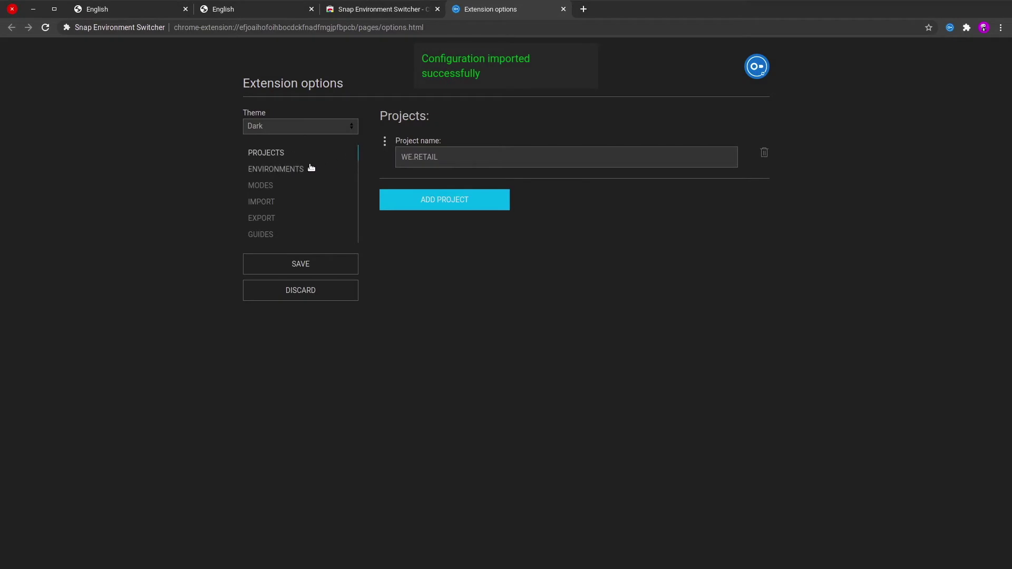
Review the imported WE.RETAIL environments, modes and the setup guides.
left_click(275, 169)
scroll(563, 239, "down", 8)
scroll(556, 249, "down", 4)
scroll(553, 248, "up", 10)
scroll(552, 250, "up", 5)
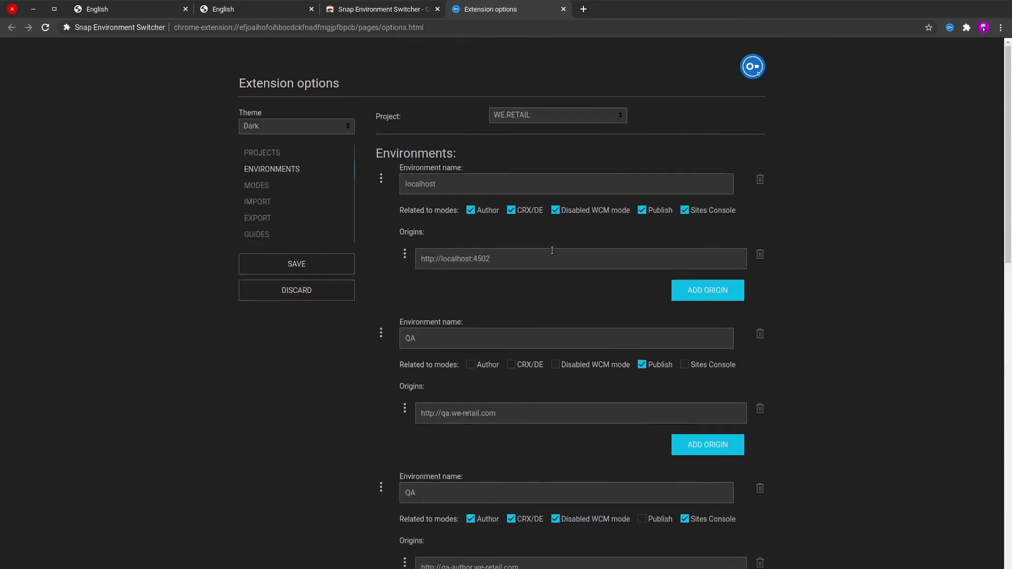
left_click(256, 185)
scroll(529, 216, "down", 3)
scroll(511, 257, "down", 5)
scroll(511, 257, "down", 3)
scroll(510, 256, "up", 2)
scroll(507, 254, "up", 10)
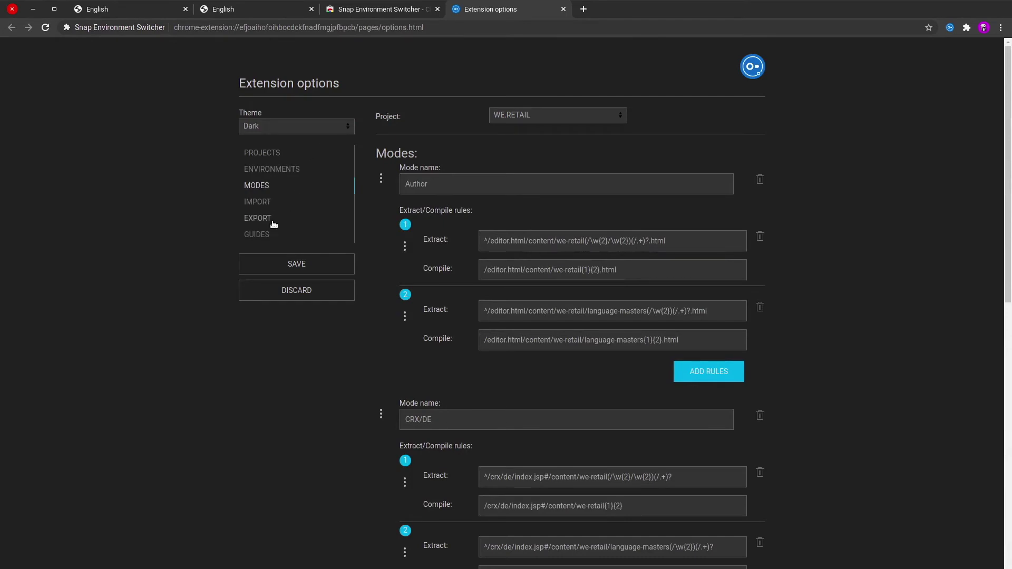
left_click(257, 234)
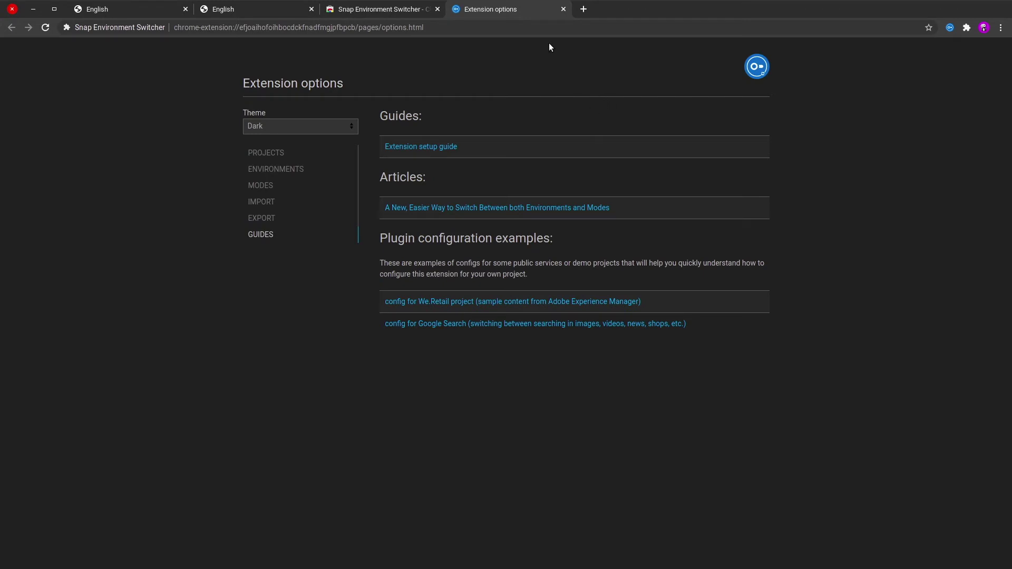
Close the options and Web Store tabs and bring up the Snap switcher panel.
left_click(565, 9)
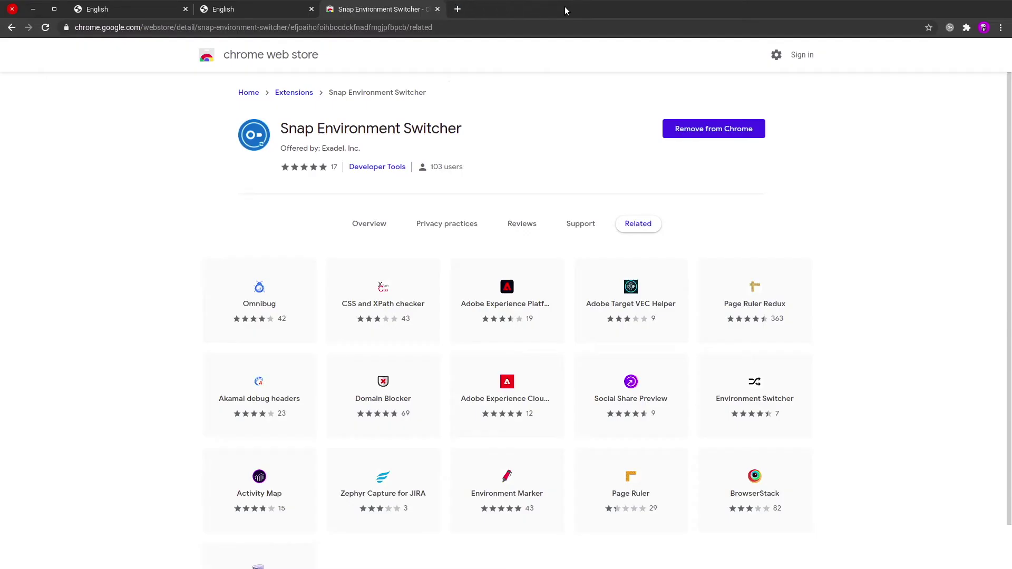
left_click(438, 9)
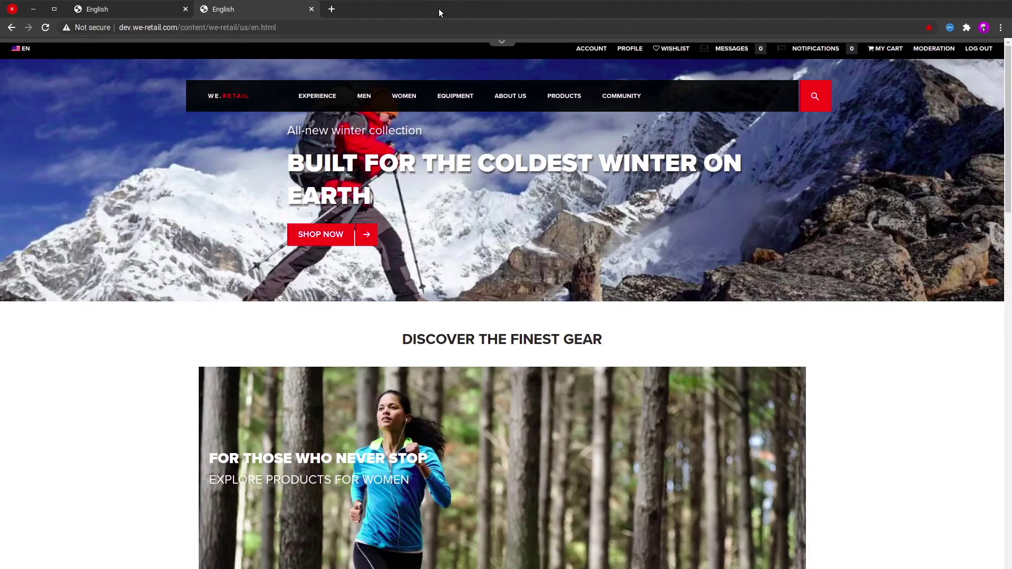
left_click(952, 29)
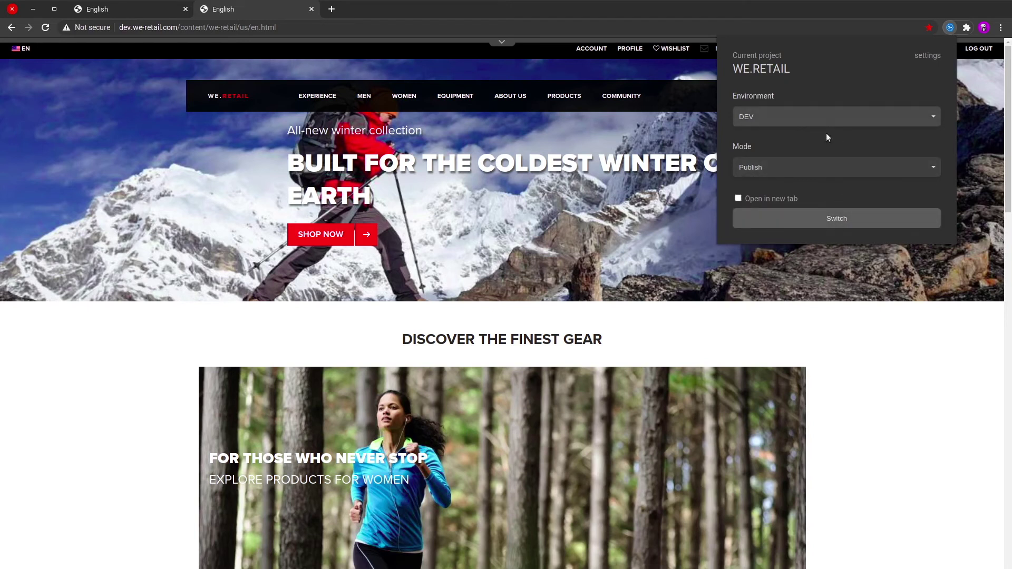
Choose Author mode so the switch opens the dev-author editor in a new tab.
left_click(824, 168)
scroll(820, 206, "down", 1)
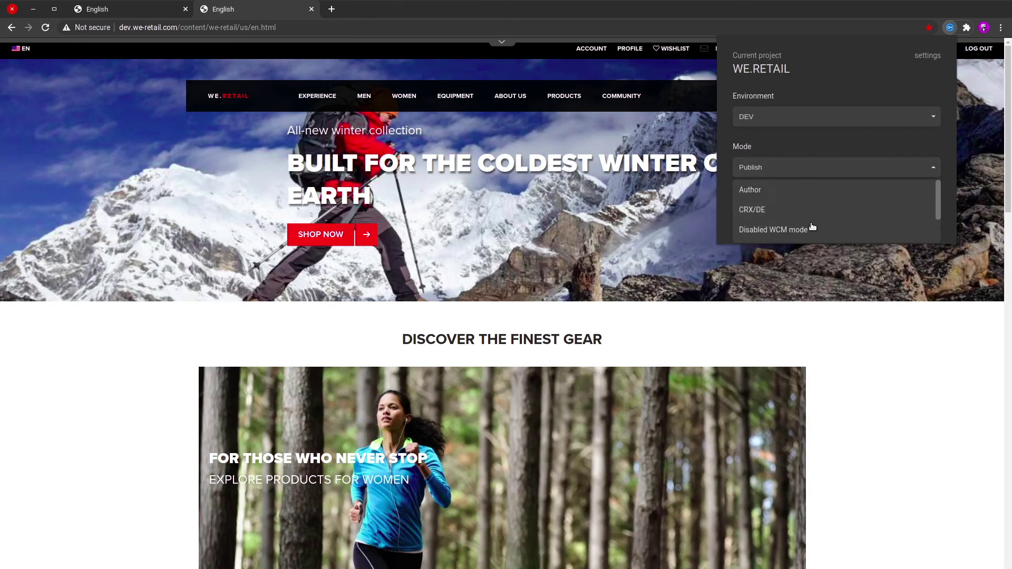
scroll(807, 206, "up", 2)
left_click(774, 190)
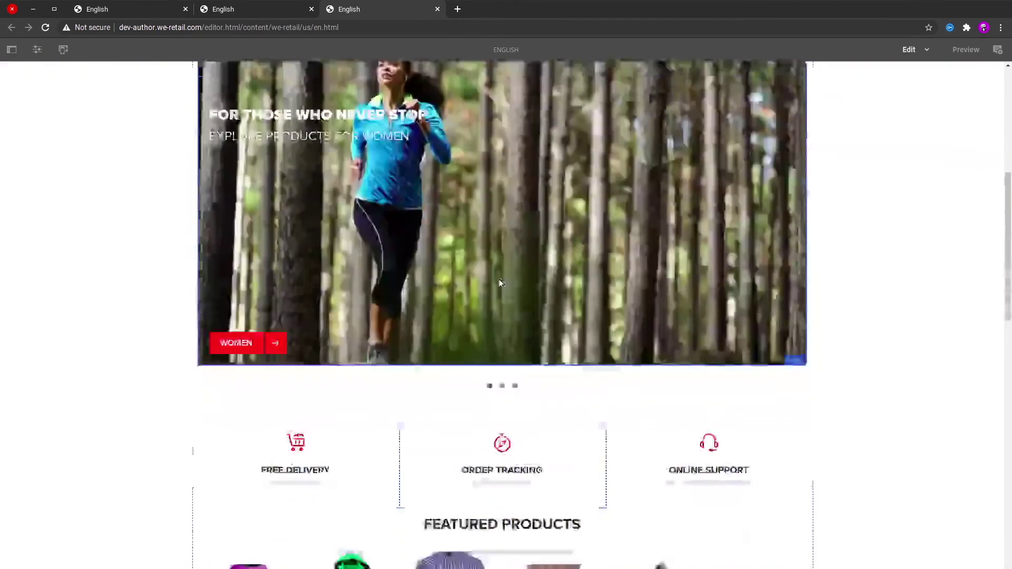
scroll(499, 279, "up", 4)
Inspect the 'Discover the Finest Gear' title's properties dialog and cancel it without changes.
left_click(376, 265)
left_click(232, 234)
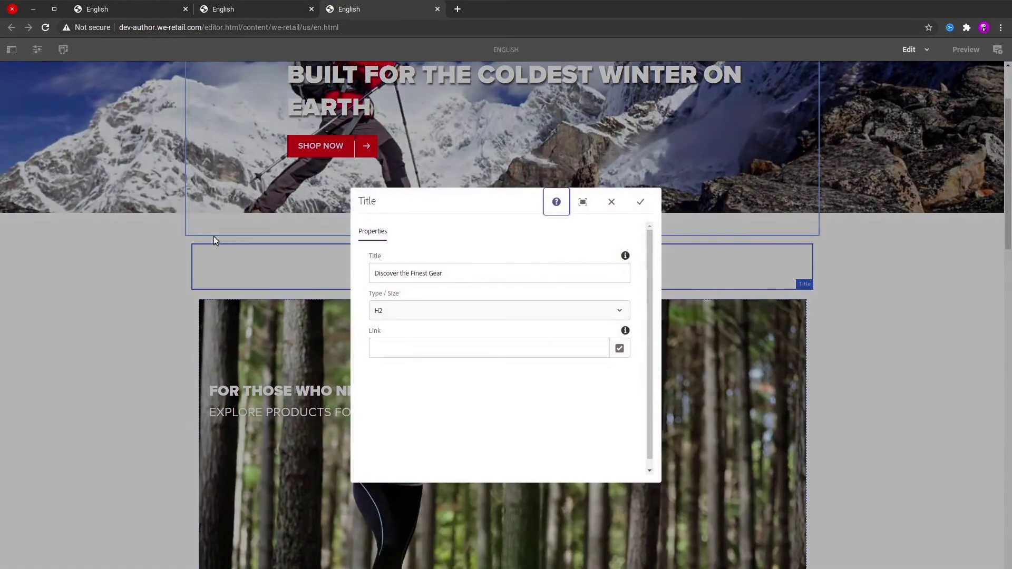
left_click(612, 203)
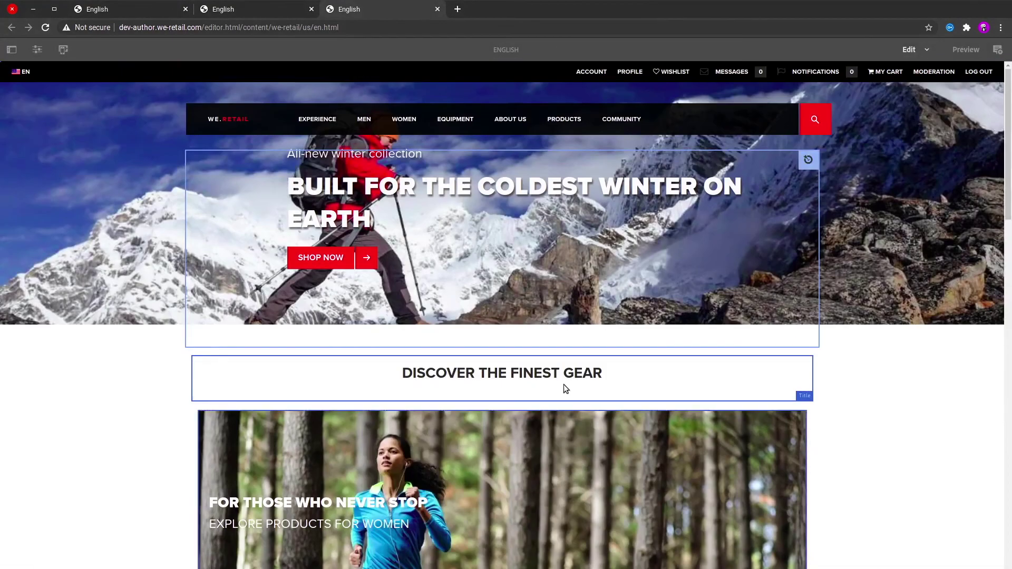
Switch the We.Retail English page to CRX/DE mode via the Snap switcher.
left_click(951, 29)
left_click(787, 167)
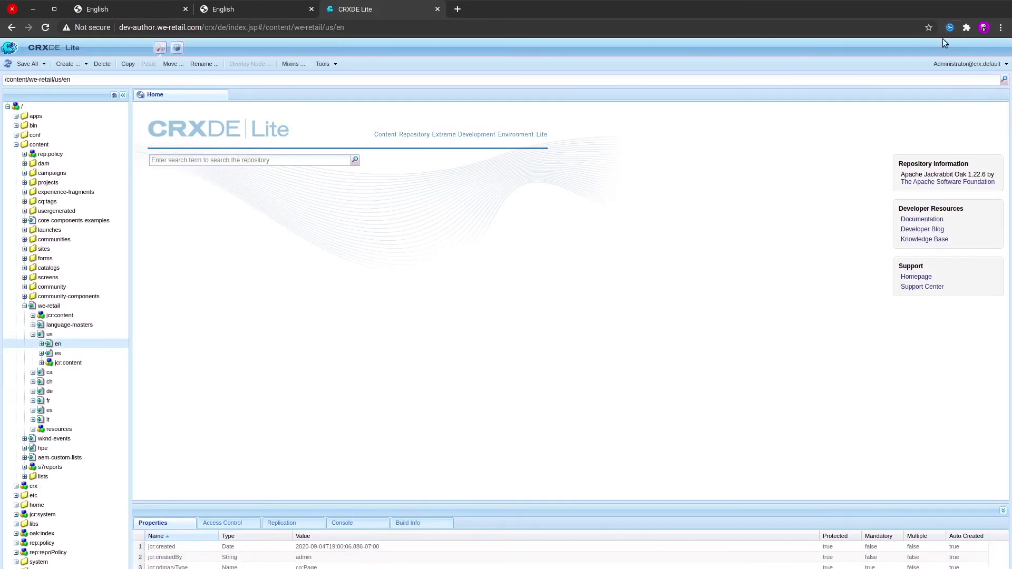
Switch the English page from CRXDE Lite to Sites Console mode on dev-author.
left_click(952, 29)
left_click(831, 167)
scroll(813, 197, "down", 2)
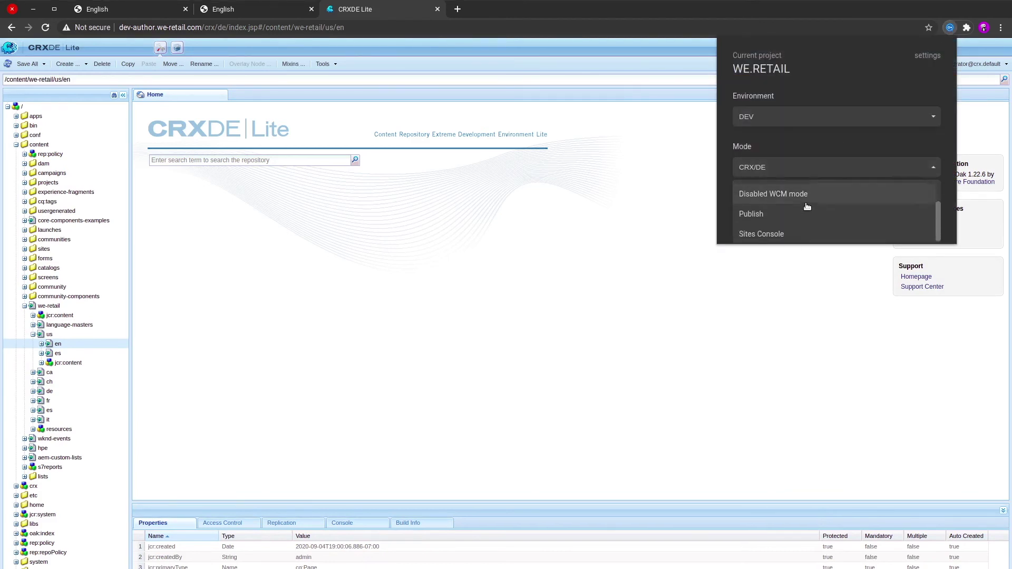
left_click(800, 233)
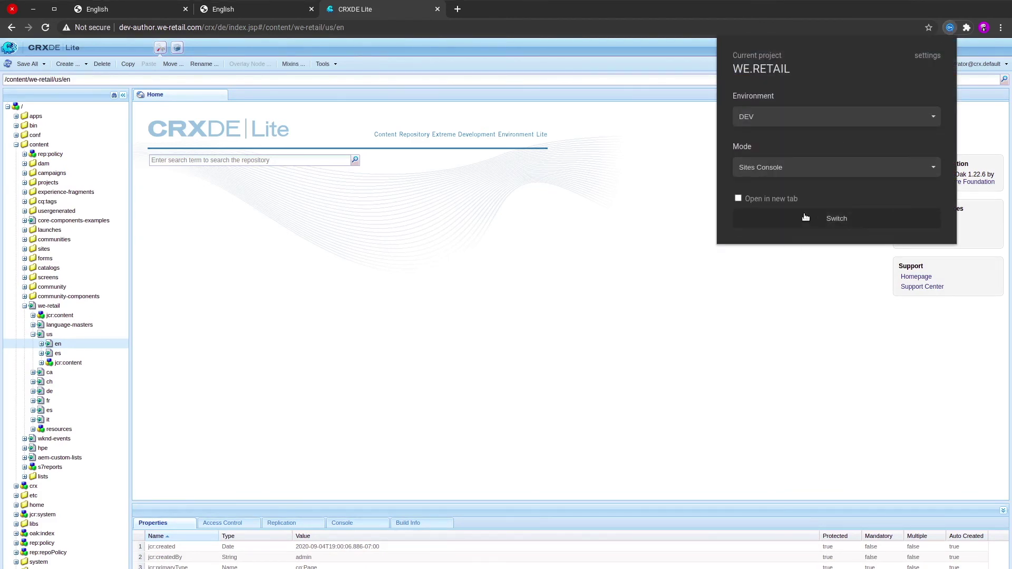
left_click(807, 218)
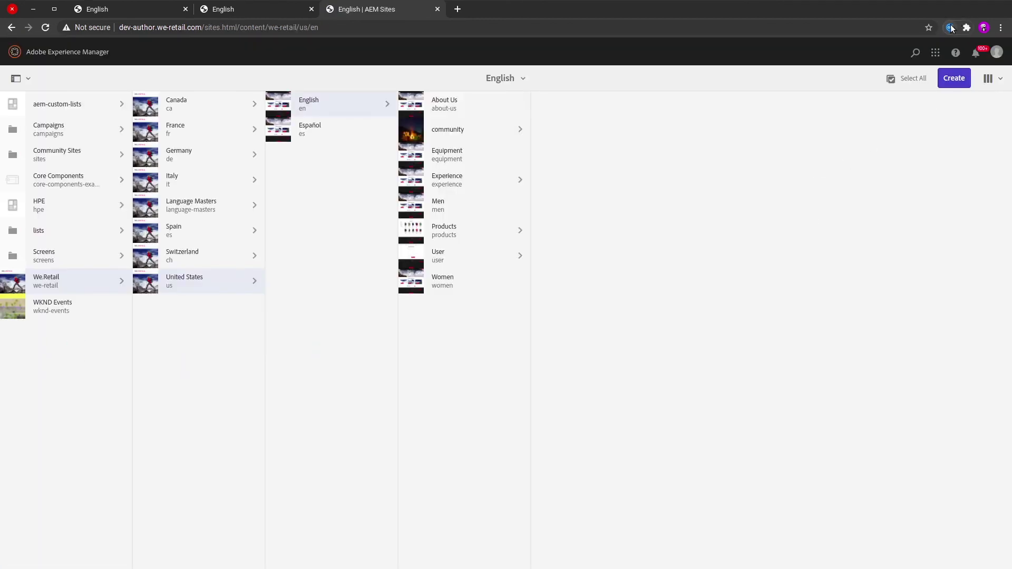
Switch the English page to Publish mode on the PROD environment (we-retail.com).
left_click(950, 28)
left_click(799, 167)
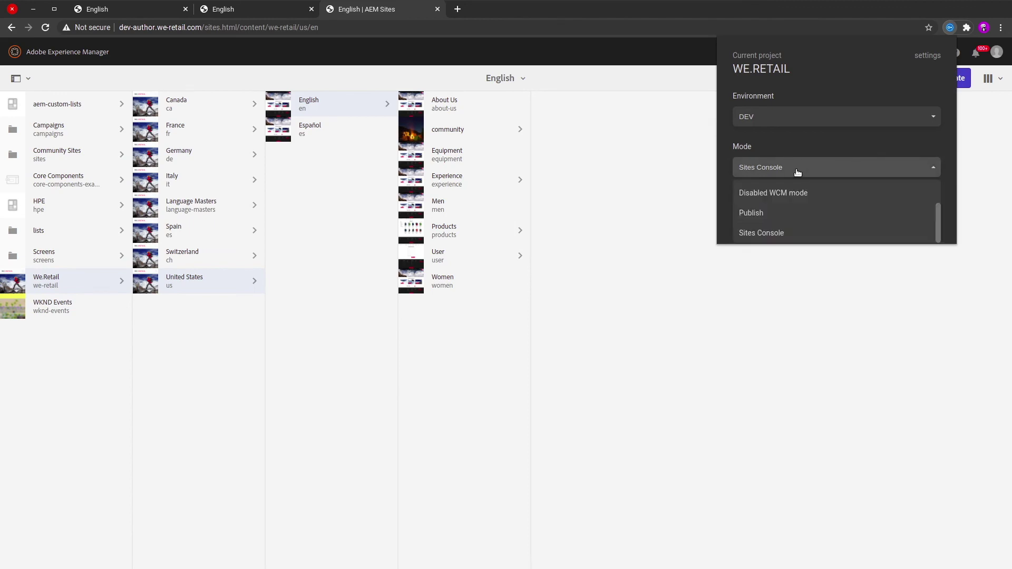
left_click(779, 213)
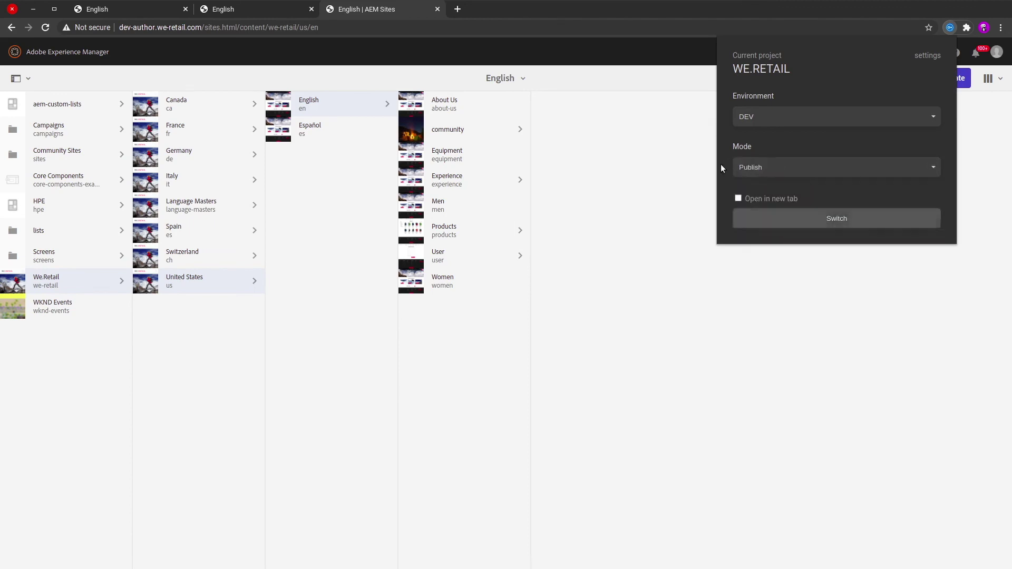
left_click(784, 117)
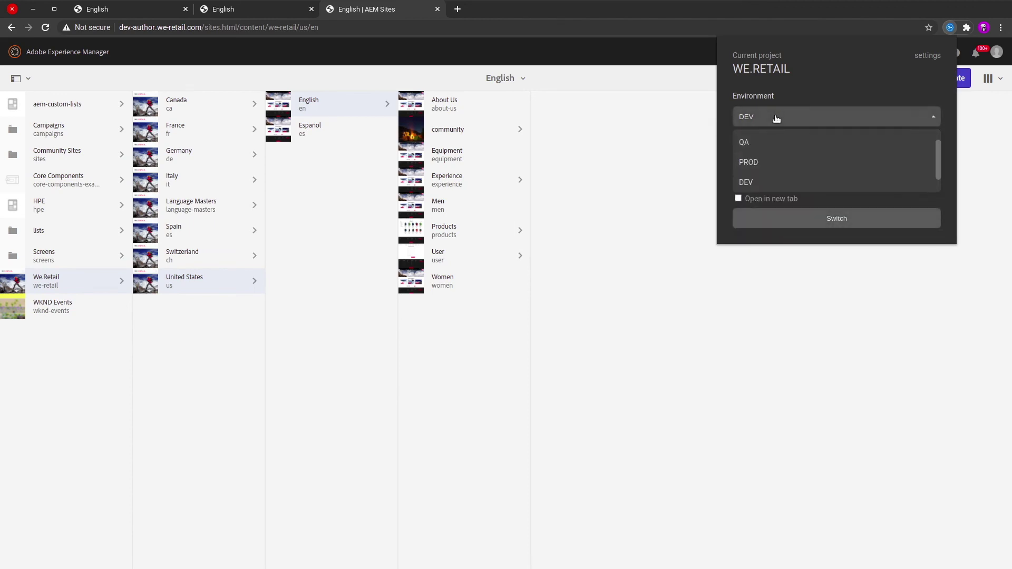
left_click(755, 163)
left_click(839, 220)
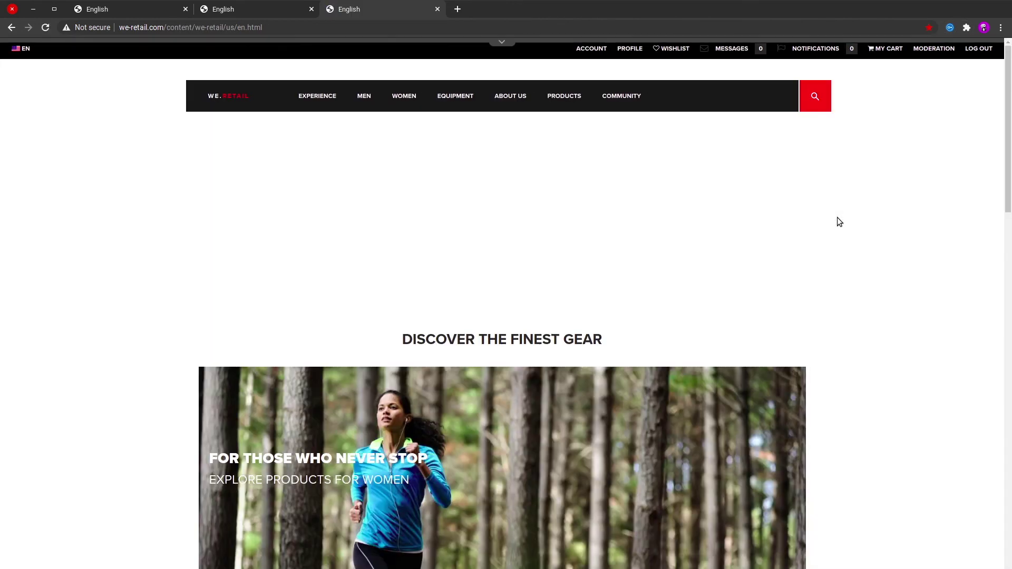
scroll(612, 251, "down", 5)
scroll(617, 244, "down", 3)
scroll(620, 239, "down", 3)
scroll(620, 238, "down", 2)
scroll(623, 240, "down", 1)
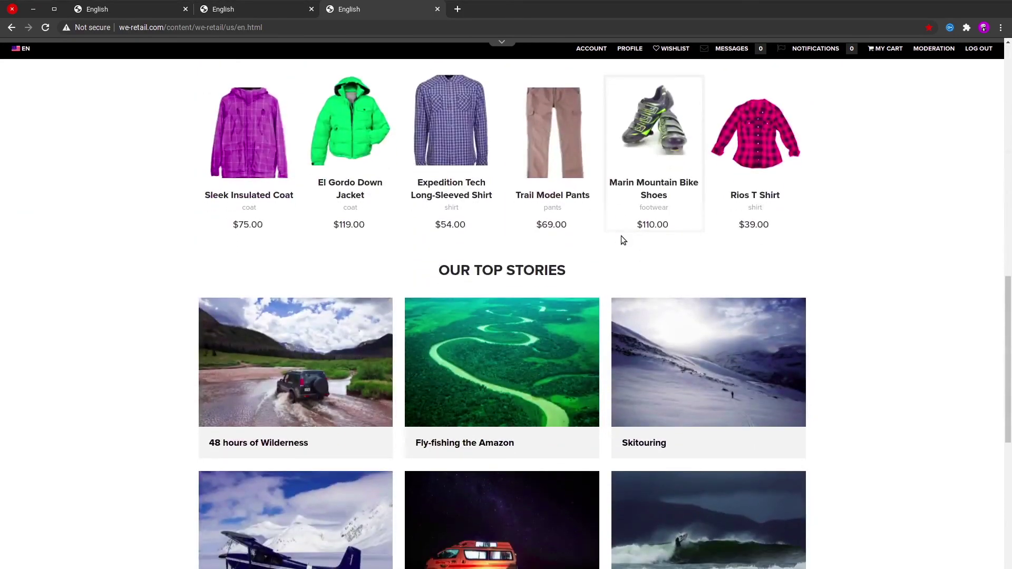